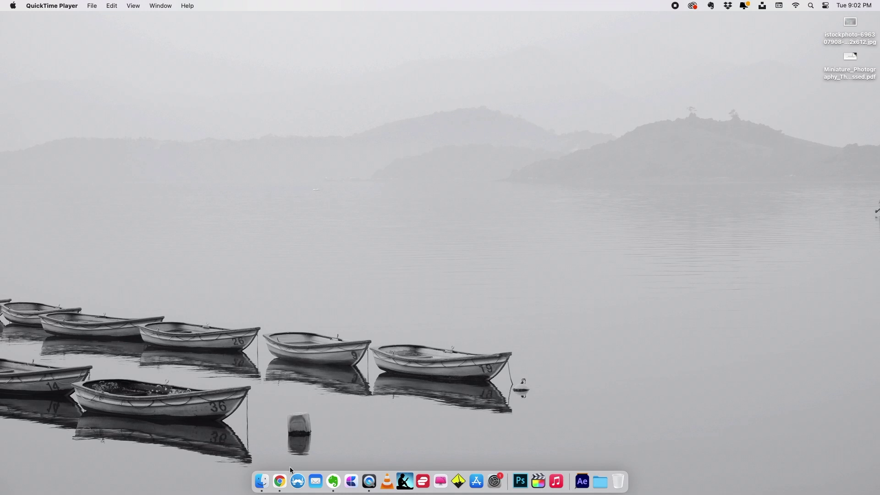
In a new Chrome window, search Google for 'glassmorphism' and show the image results
left_click(279, 480)
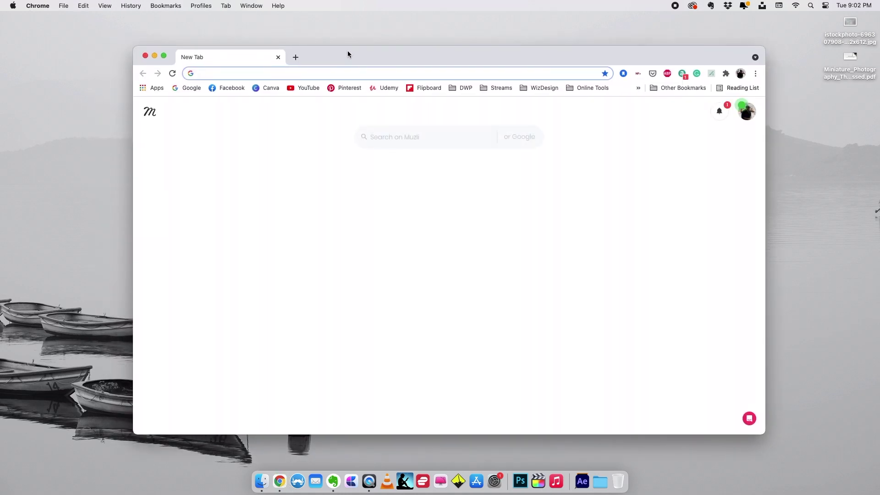
type("glassmorphism")
key("Return")
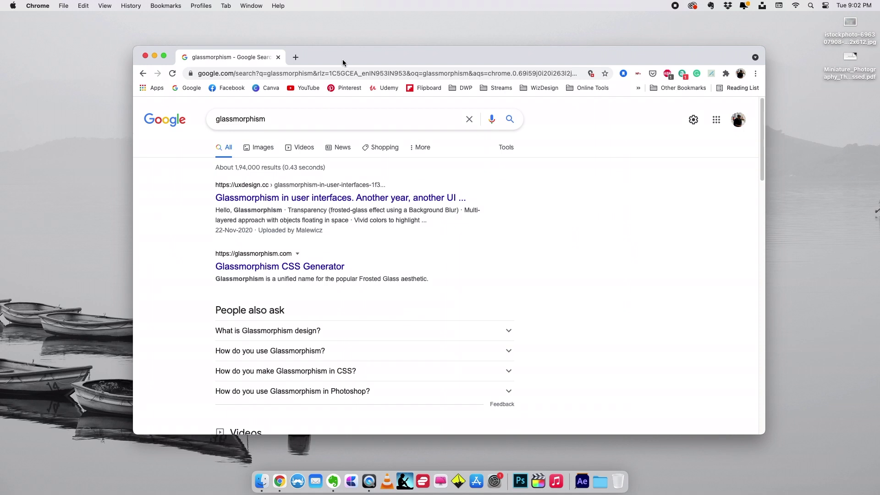
left_click(268, 148)
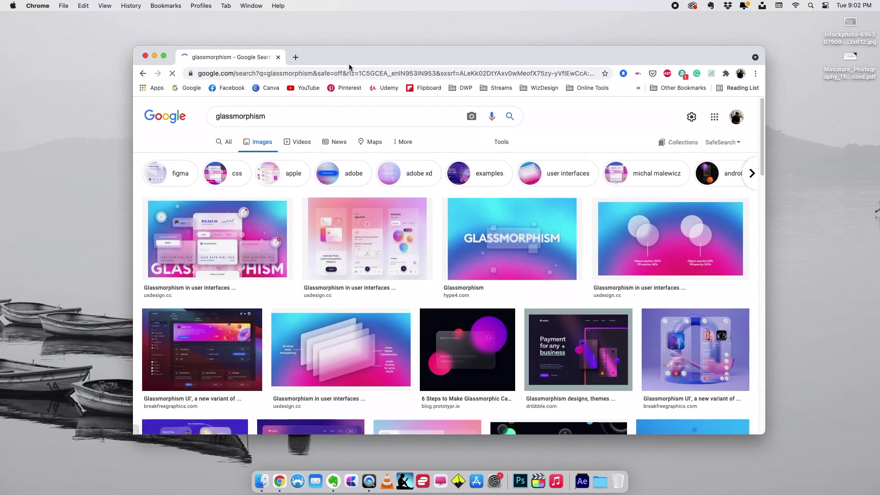
left_click_drag(349, 65, 334, 47)
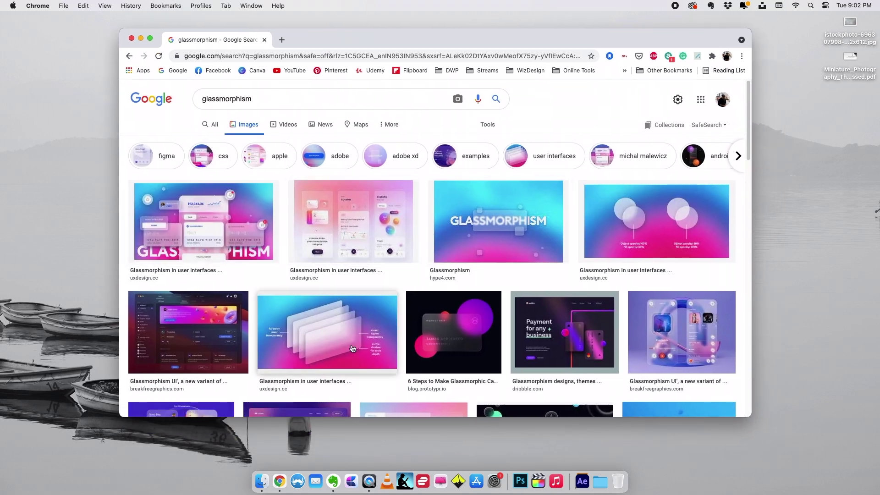
Scroll through the glassmorphism images, then search for 'windows 11' instead
scroll(448, 252, "down", 3)
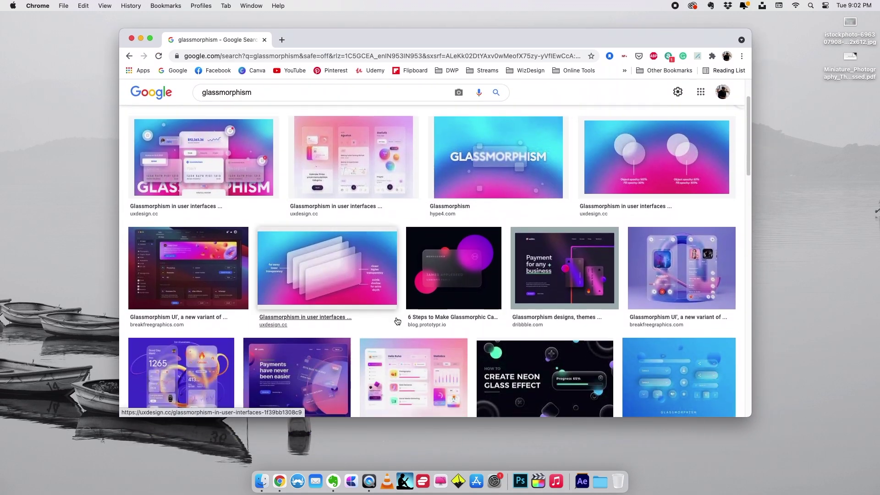
scroll(321, 294, "down", 2)
scroll(286, 344, "down", 2)
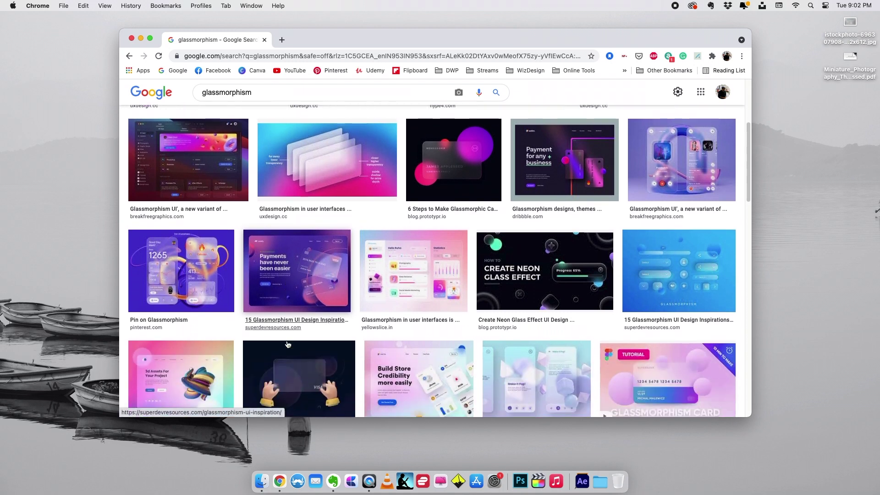
scroll(286, 321, "up", 10)
double_click(214, 98)
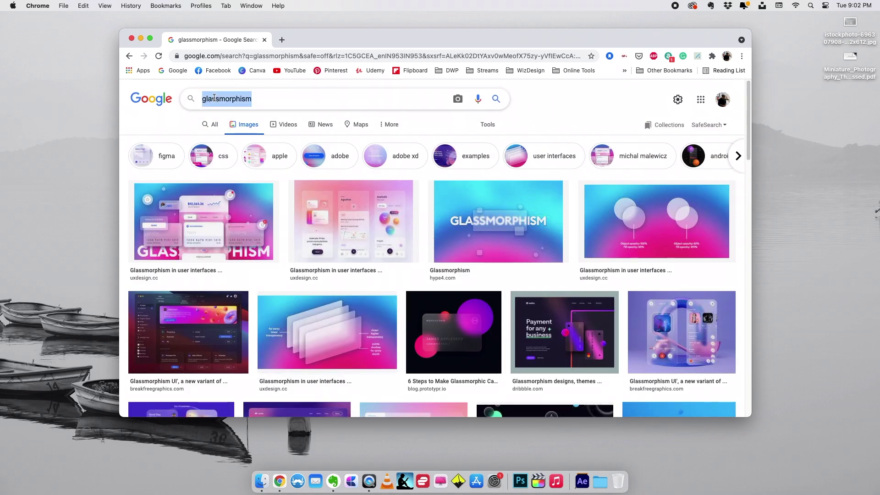
type("windows 11")
key("Return")
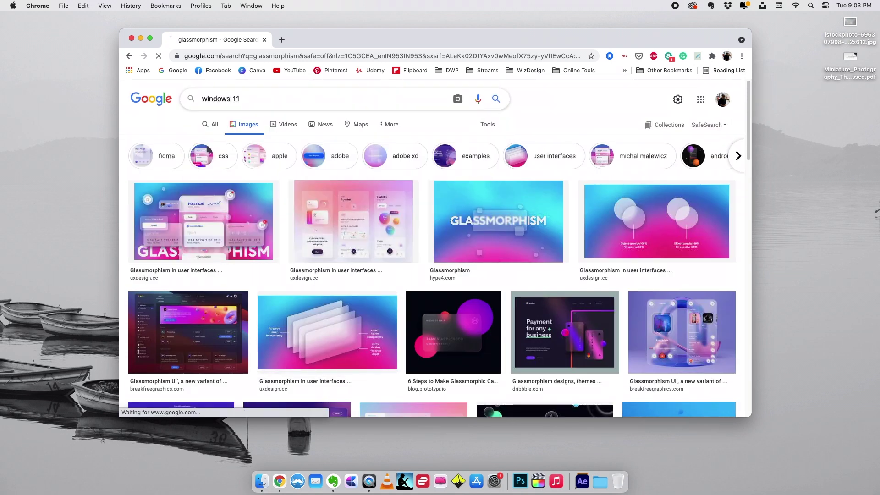
Preview the TechRadar and NTDEV Windows 11 images, then go to Canva via the bookmark
left_click(510, 203)
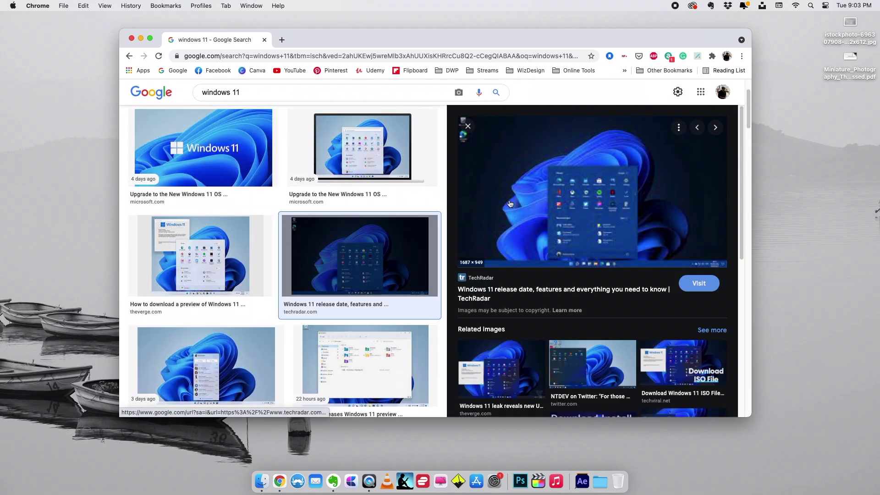
left_click(581, 361)
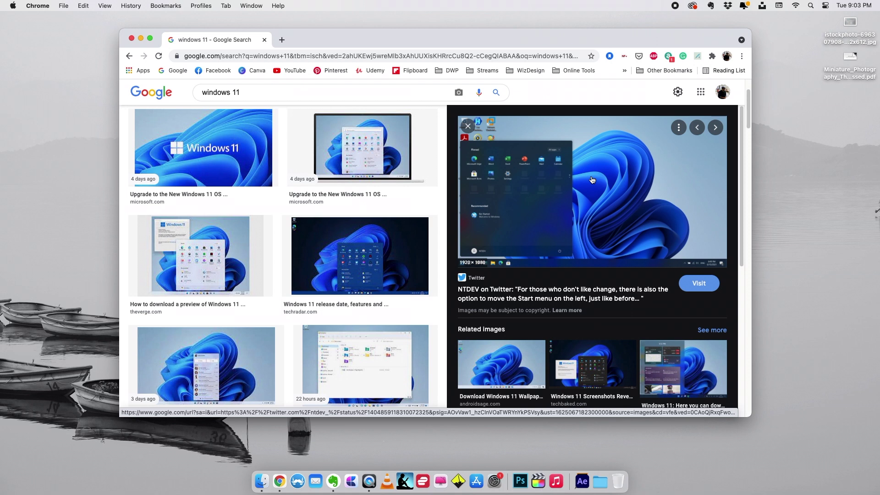
left_click(254, 70)
left_click_drag(332, 42, 313, 39)
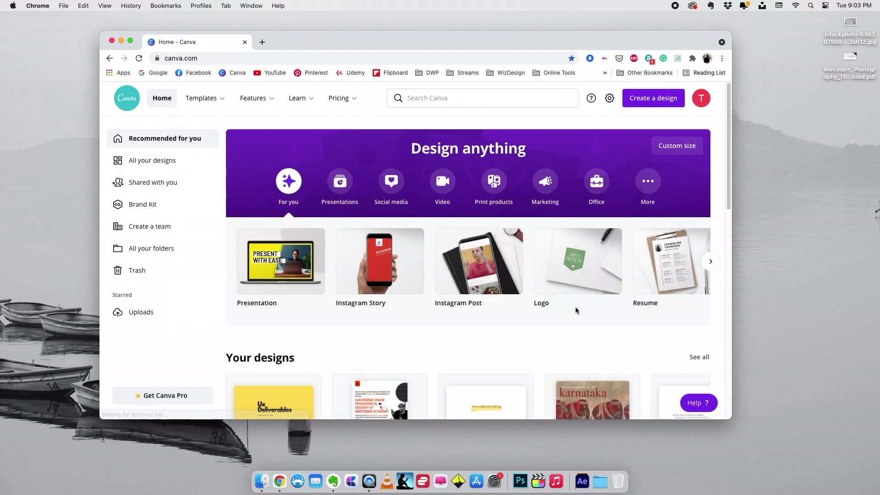
Create a blank Instagram Post design from Create a design
left_click(640, 106)
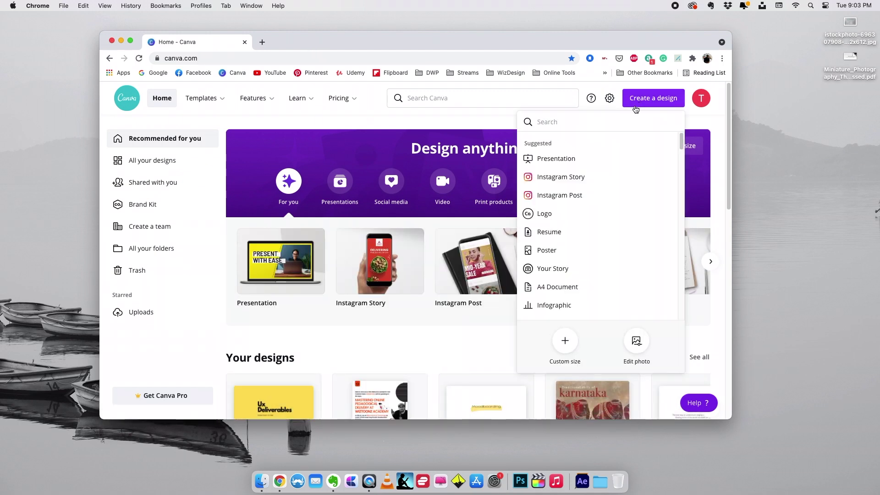
left_click(535, 190)
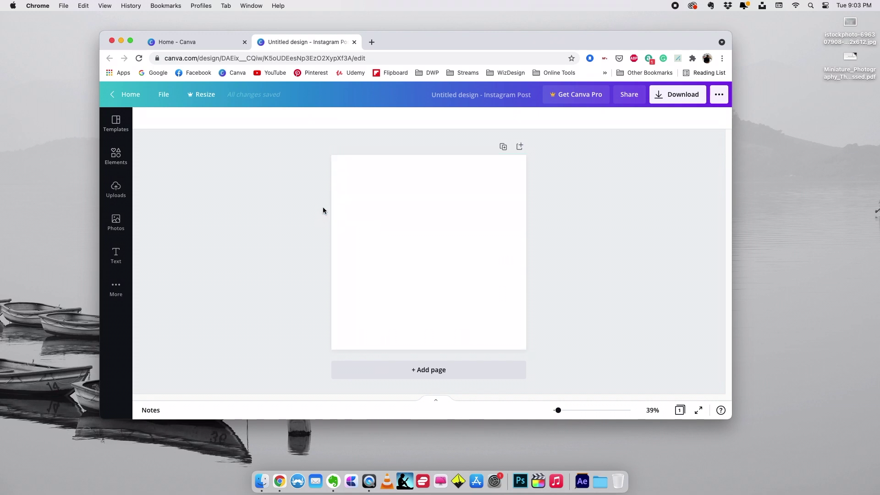
left_click_drag(411, 34, 411, 38)
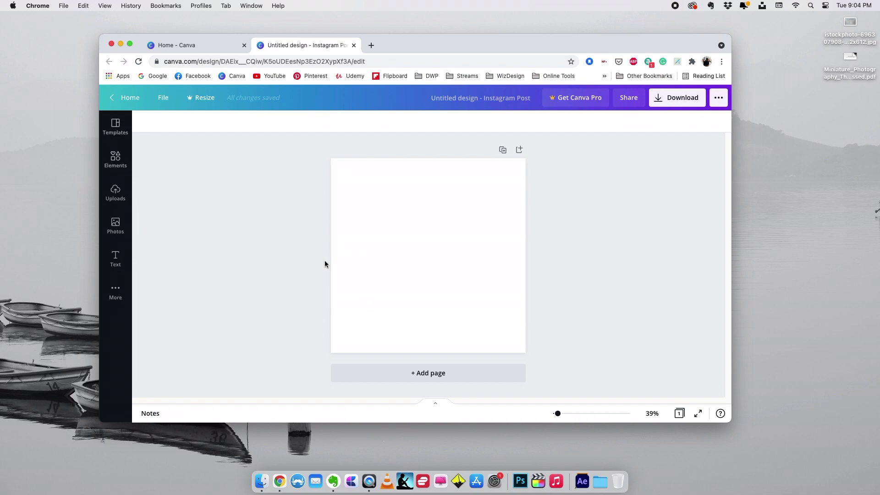
left_click(340, 258)
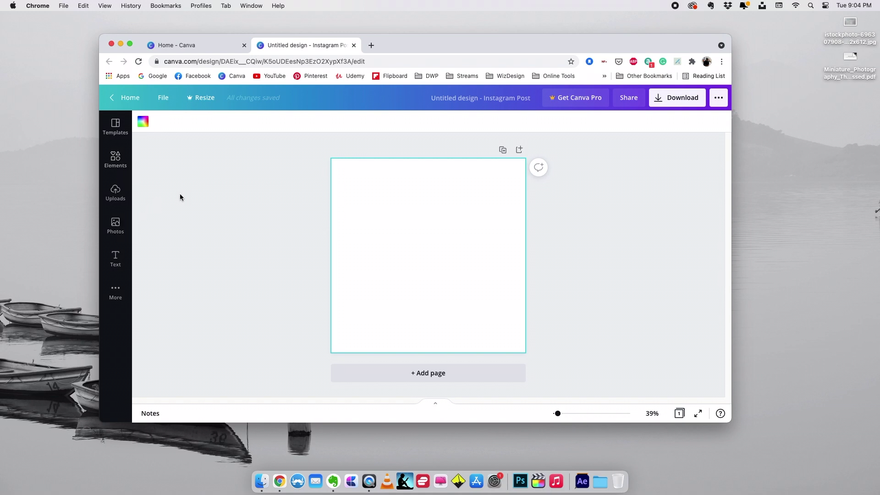
Search Canva's stock photos for 'ocean' and browse the results
left_click(118, 230)
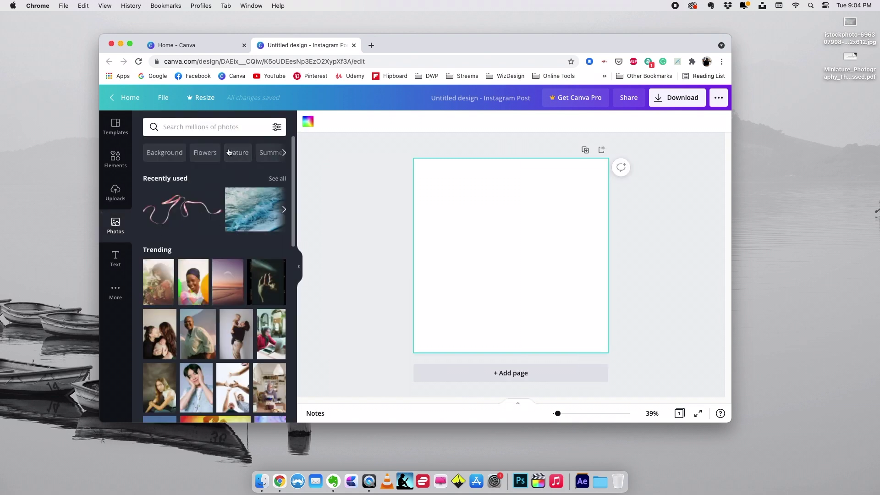
left_click(211, 128)
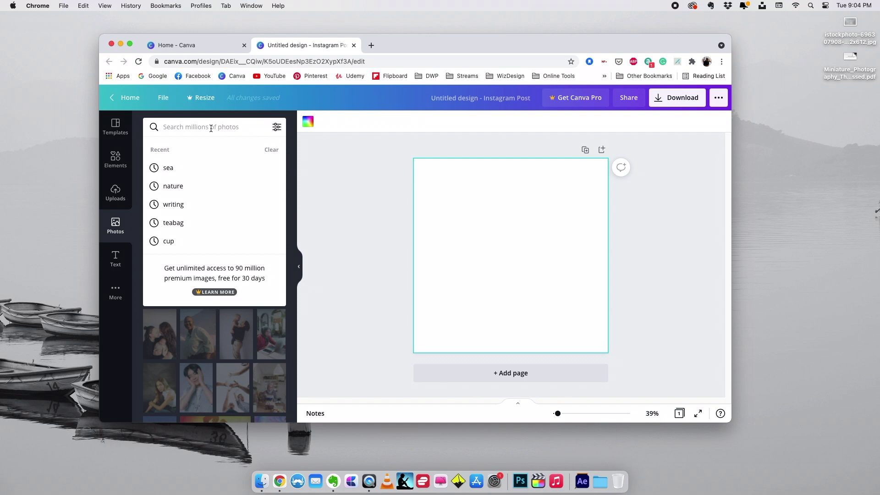
type("ocean")
key("Return")
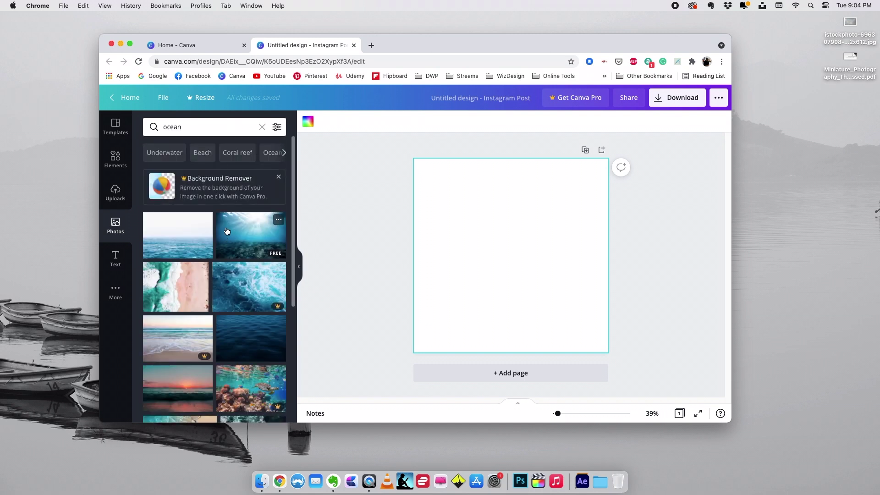
scroll(226, 232, "down", 5)
scroll(226, 232, "down", 8)
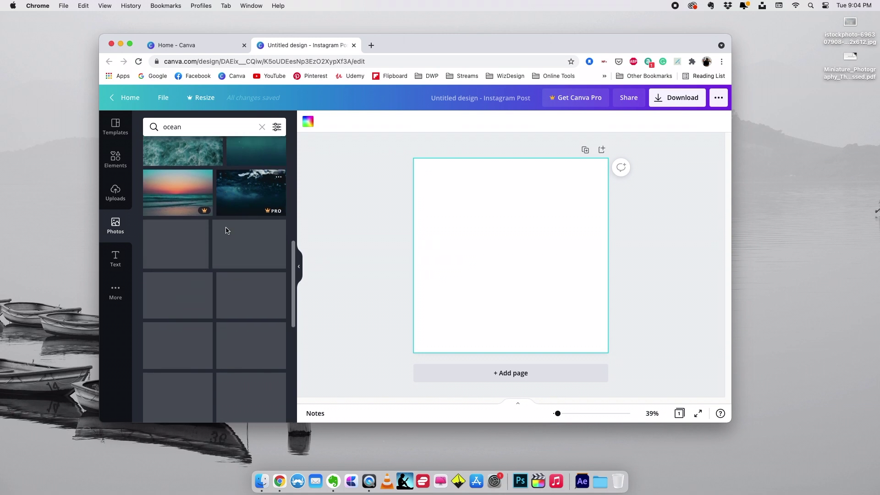
scroll(226, 232, "up", 2)
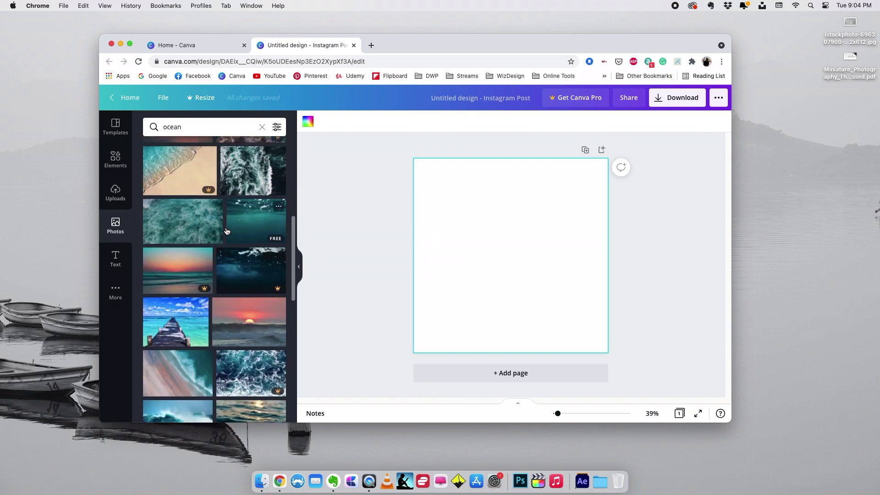
scroll(226, 231, "down", 6)
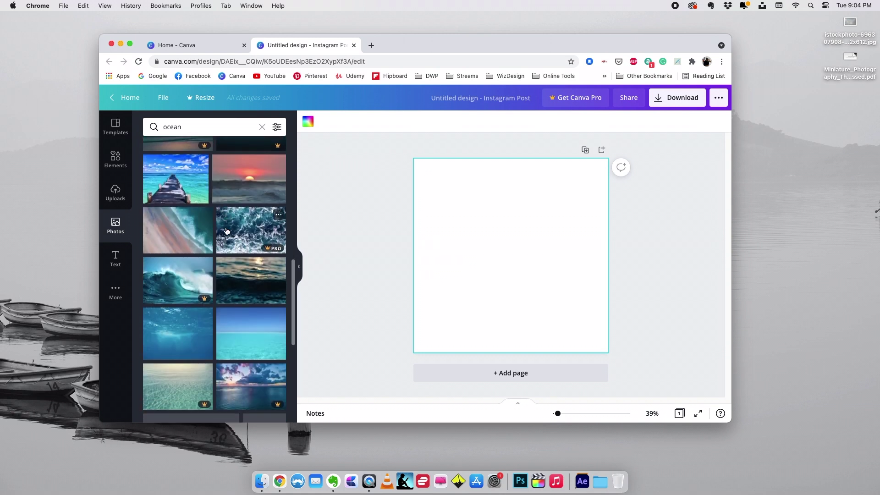
scroll(226, 231, "up", 2)
Add the aerial beach photo and enlarge it to cover the whole page
left_click(192, 211)
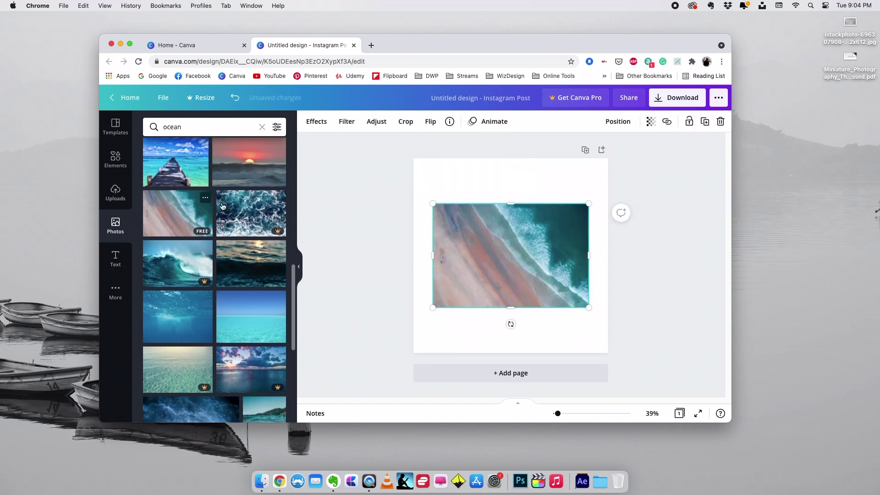
left_click(300, 264)
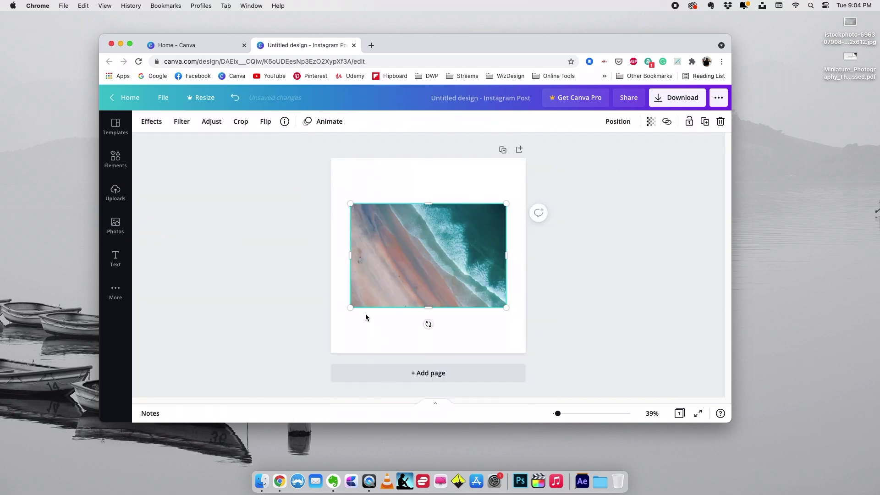
left_click_drag(351, 308, 289, 364)
left_click_drag(506, 202, 568, 152)
left_click(402, 232)
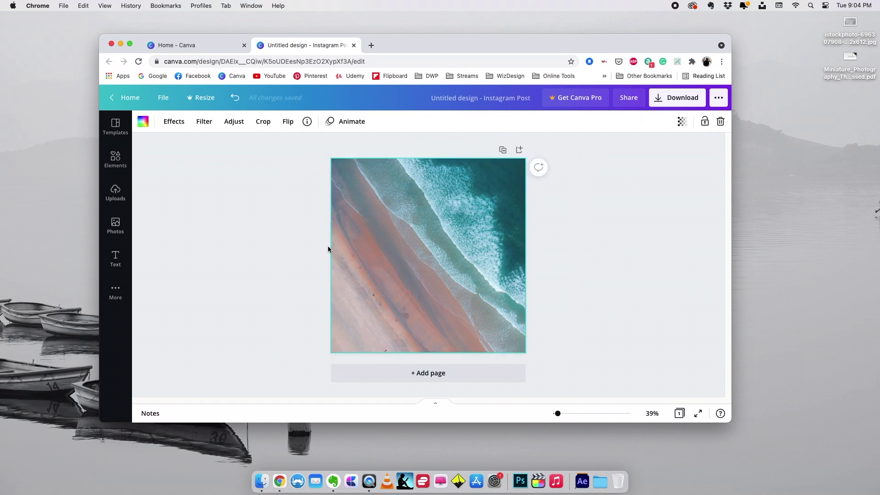
left_click(290, 247)
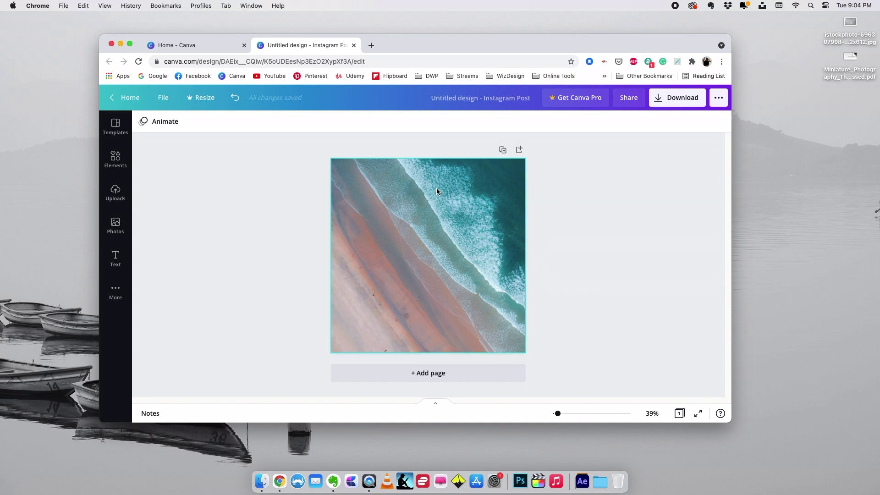
Add the square sky-and-grass frame from the Frames collection in Elements
left_click(115, 160)
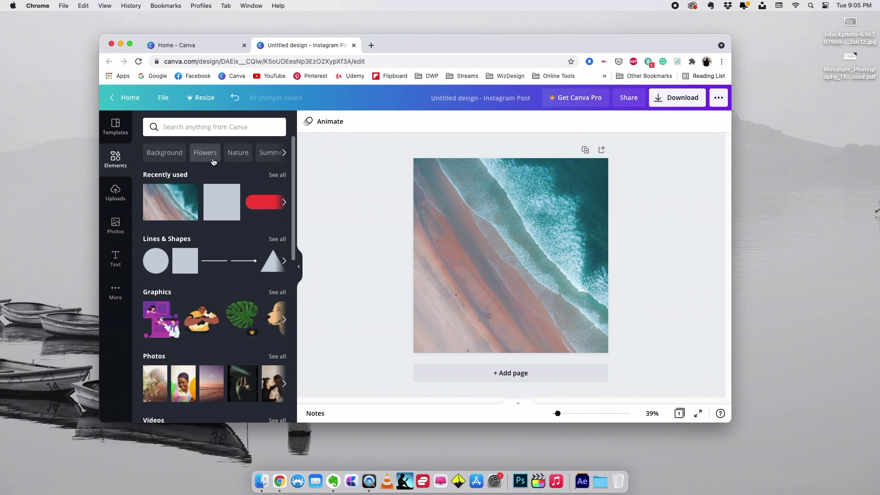
scroll(274, 245, "down", 6)
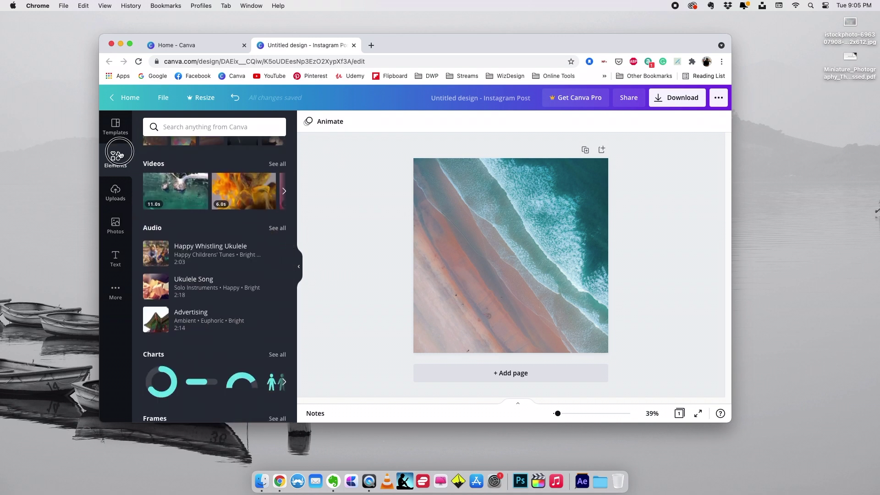
left_click(116, 158)
scroll(215, 216, "down", 3)
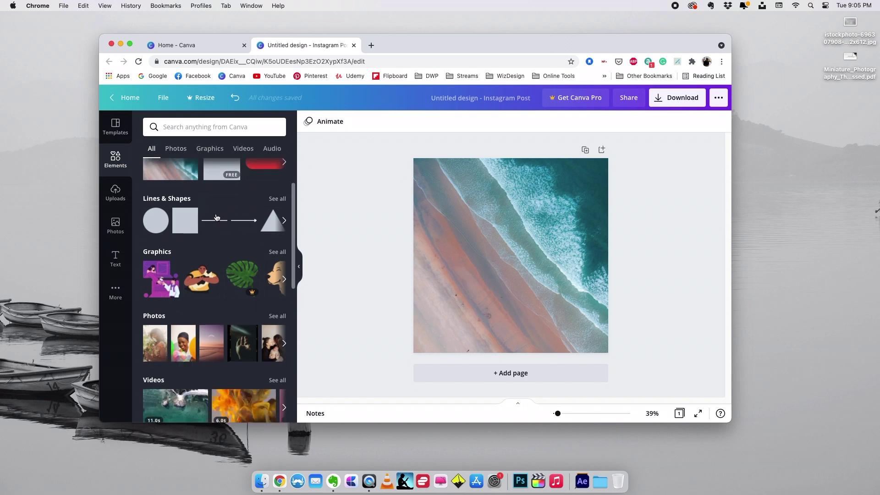
scroll(217, 217, "down", 6)
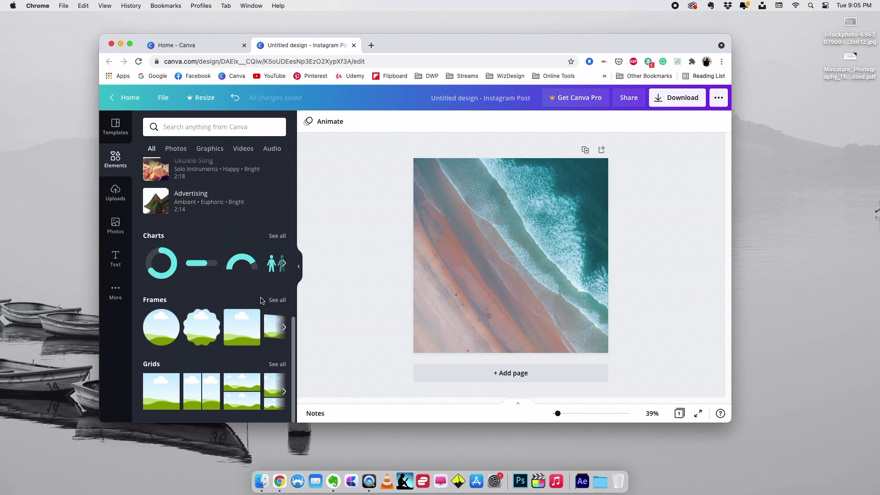
left_click(275, 300)
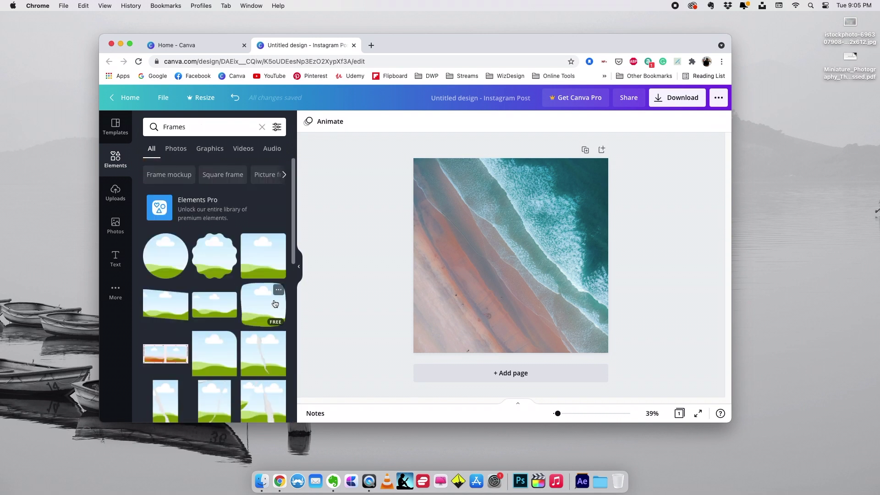
left_click(255, 252)
Zoom the page to 57% and select the centred frame
left_click(299, 265)
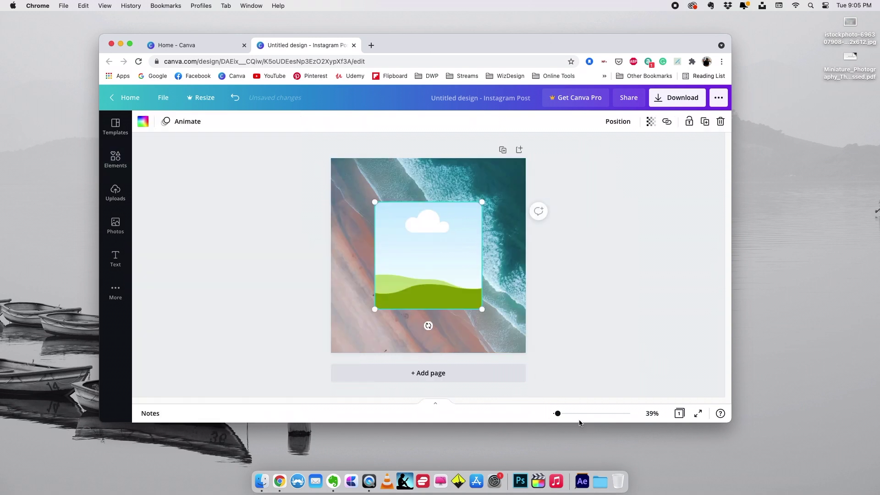
left_click_drag(563, 417, 560, 415)
left_click(613, 314)
left_click_drag(730, 421, 737, 469)
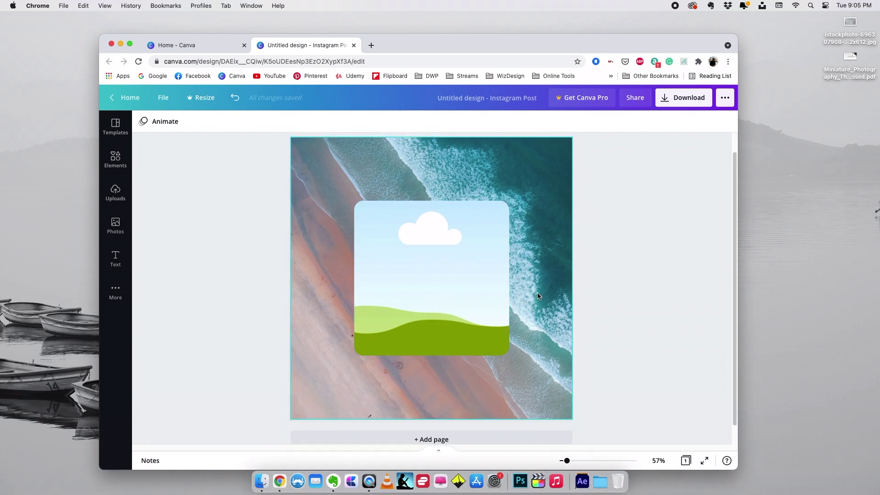
left_click(360, 252)
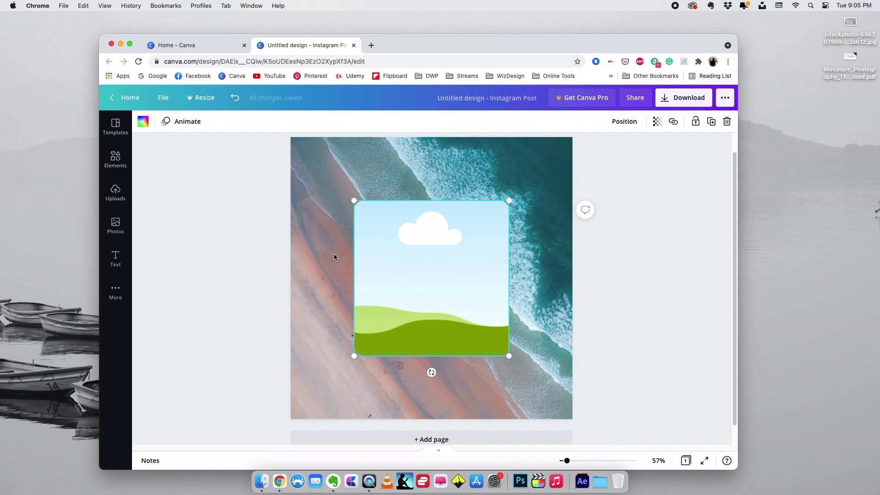
Drop another copy of the aerial beach photo into the rounded frame
left_click(372, 191)
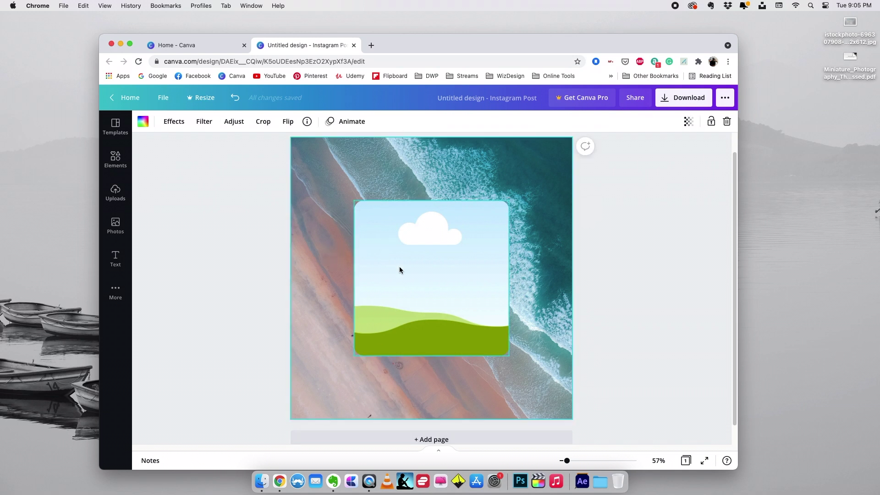
left_click(121, 163)
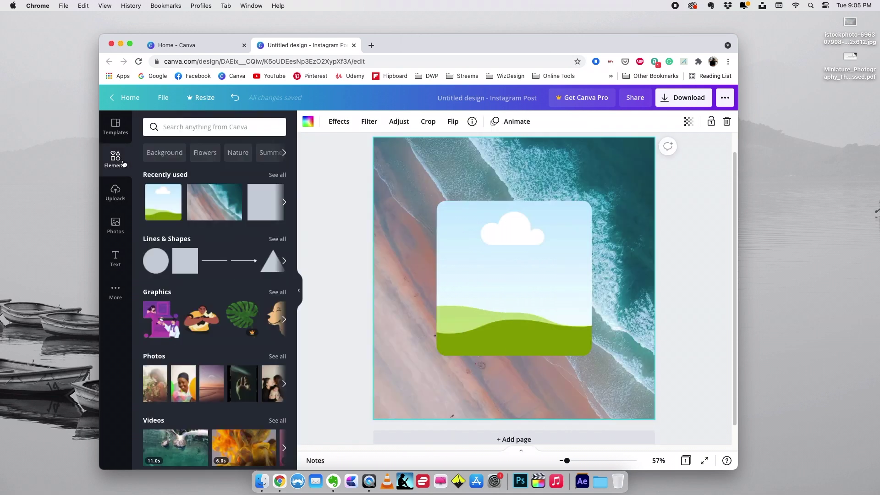
left_click(207, 209)
left_click_drag(524, 275, 509, 257)
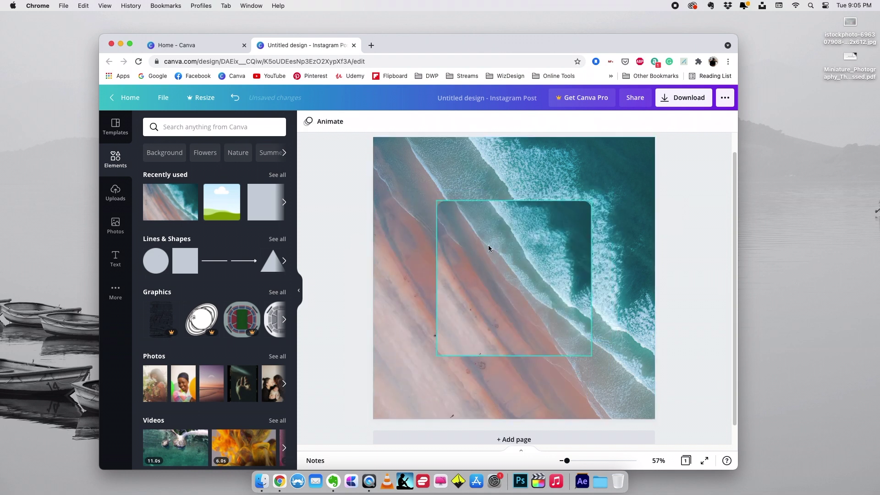
left_click(488, 249)
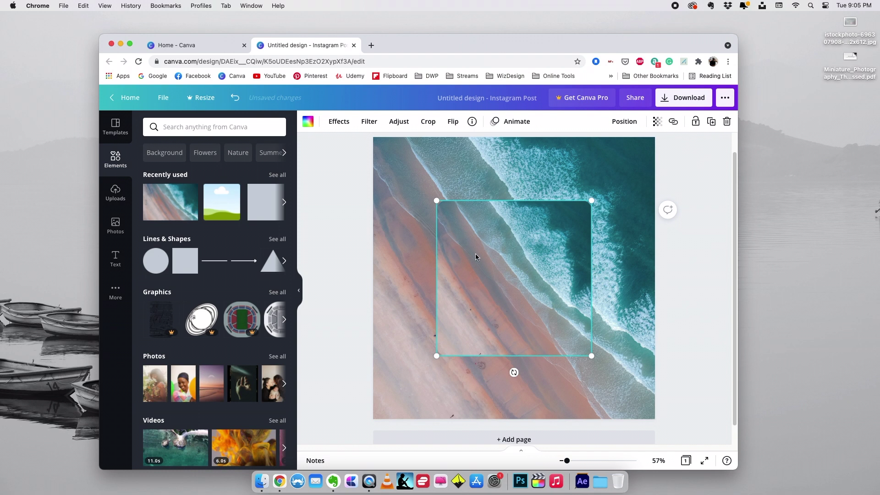
Enlarge and shift the photo inside the frame to line up with the background
double_click(475, 255)
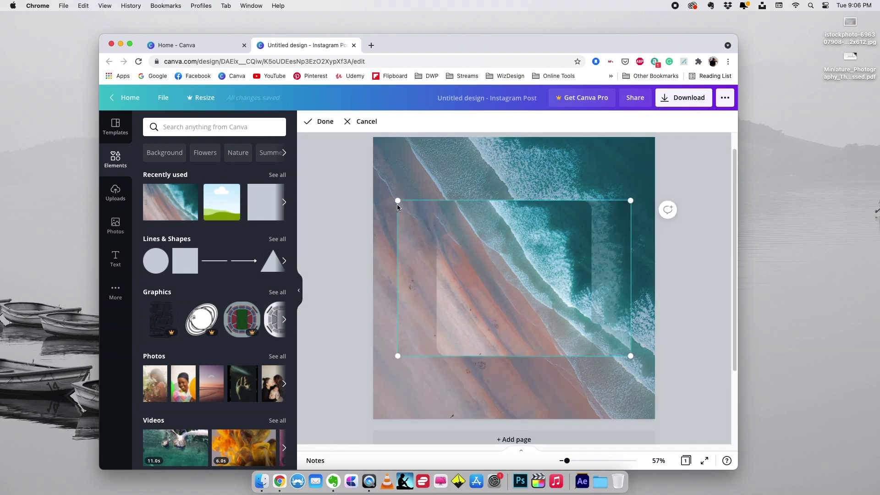
left_click_drag(394, 199, 377, 163)
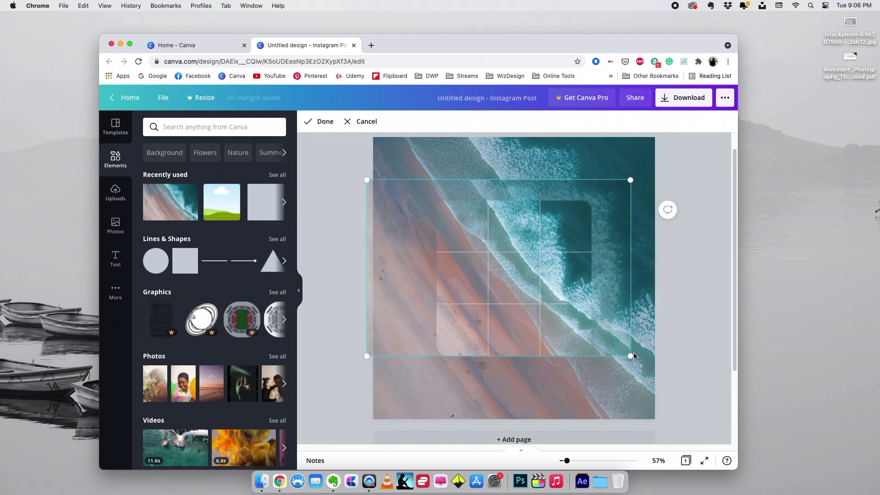
left_click_drag(630, 356, 710, 408)
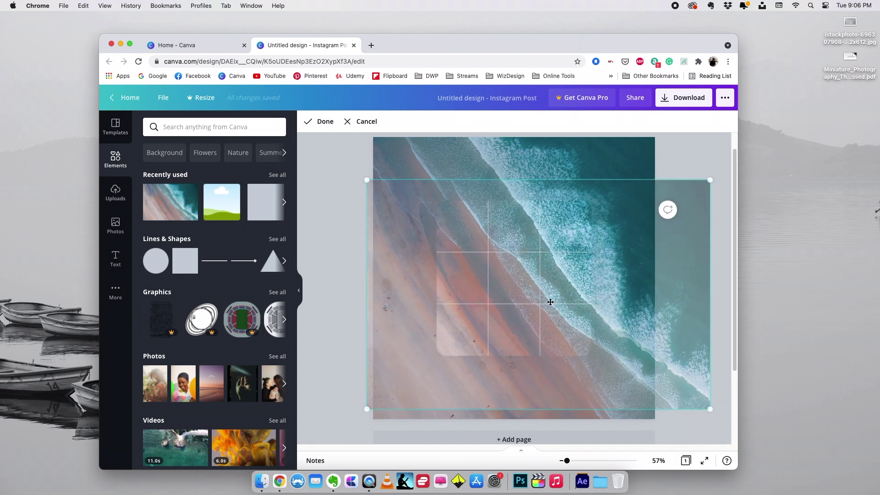
left_click_drag(497, 247, 475, 246)
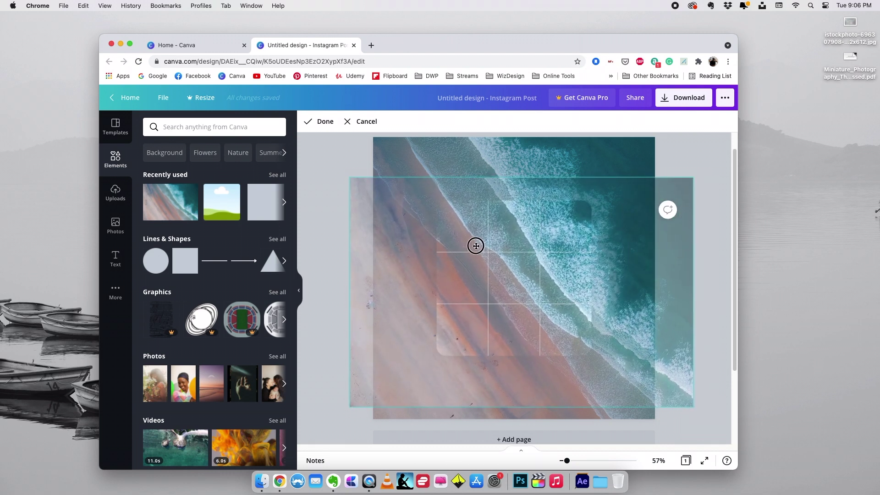
left_click(347, 165)
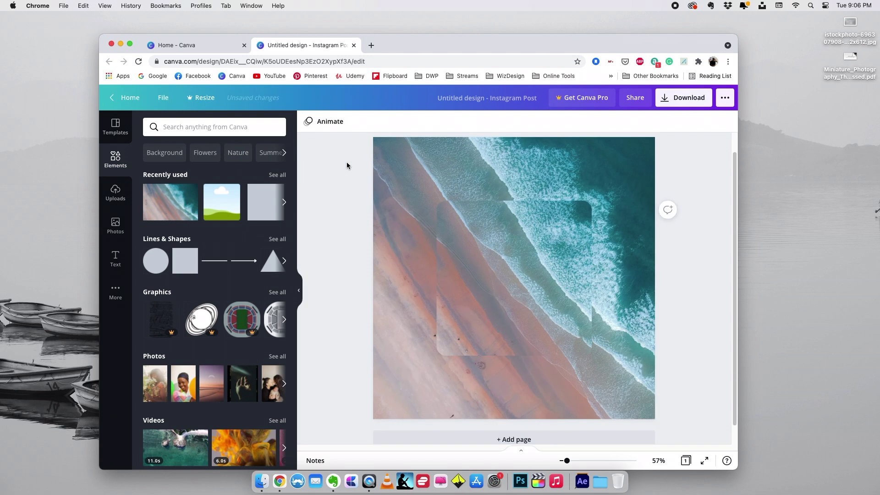
left_click(496, 289)
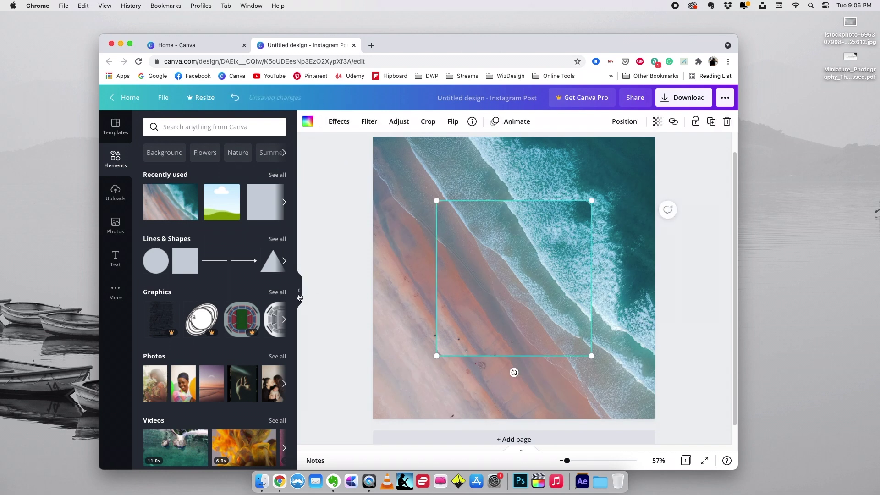
left_click(298, 297)
left_click(301, 314)
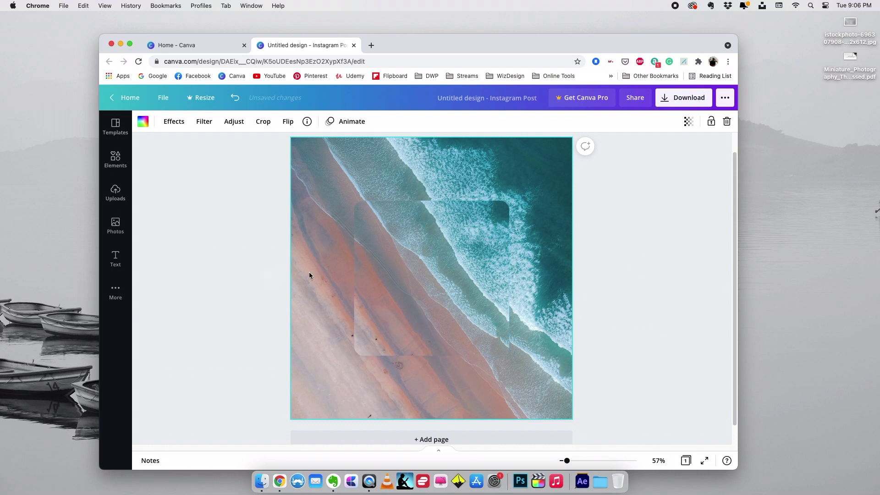
left_click(385, 285)
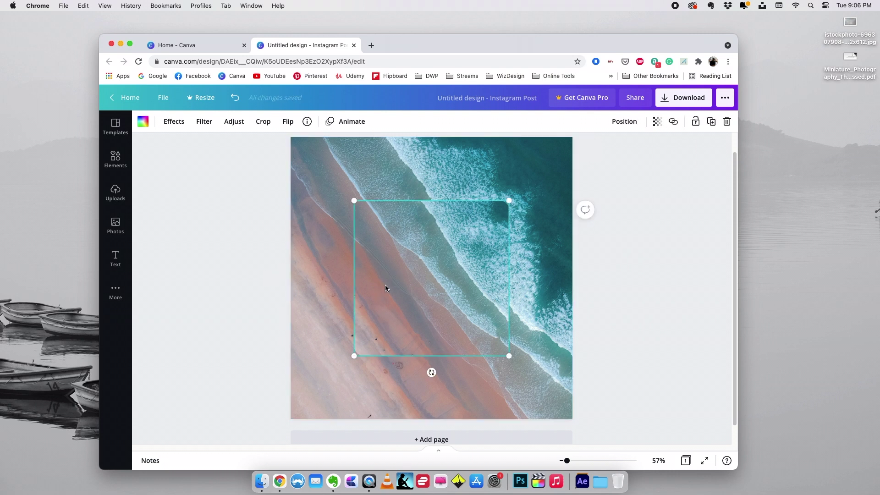
Set the framed beach photo's Blur to 33 for a frosted-glass effect
left_click(234, 121)
left_click_drag(225, 218, 235, 219)
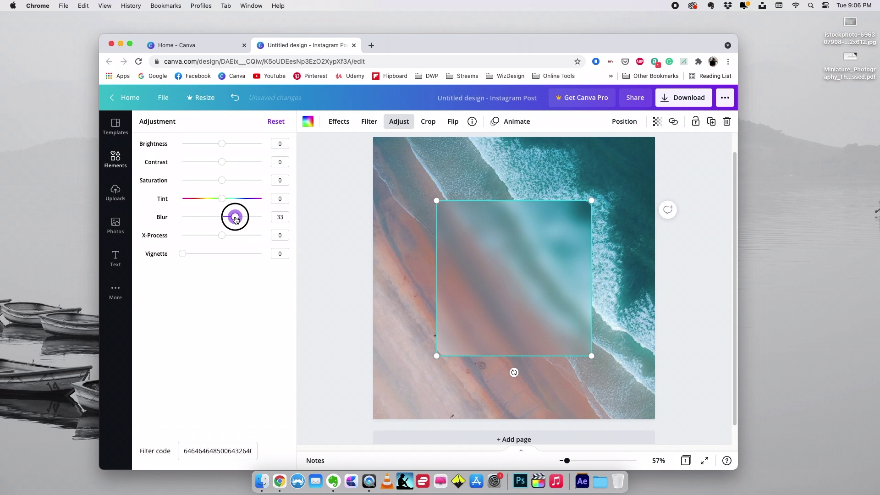
key("Escape")
left_click(315, 219)
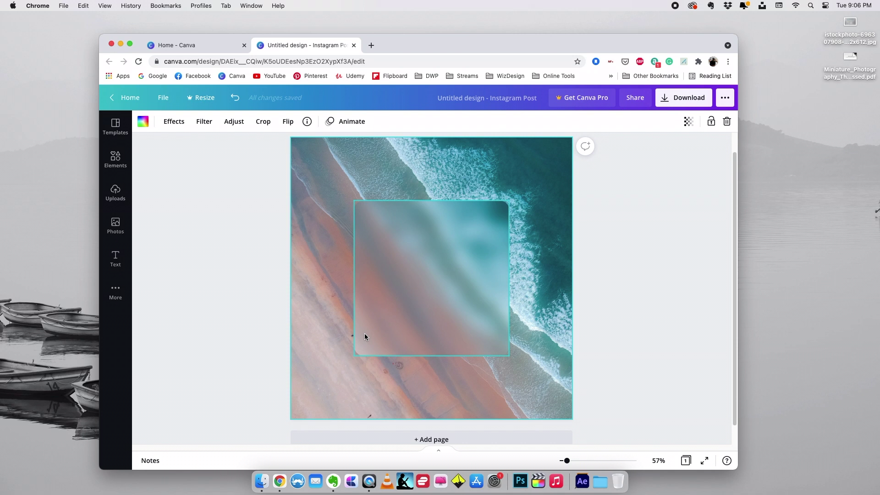
left_click(274, 356)
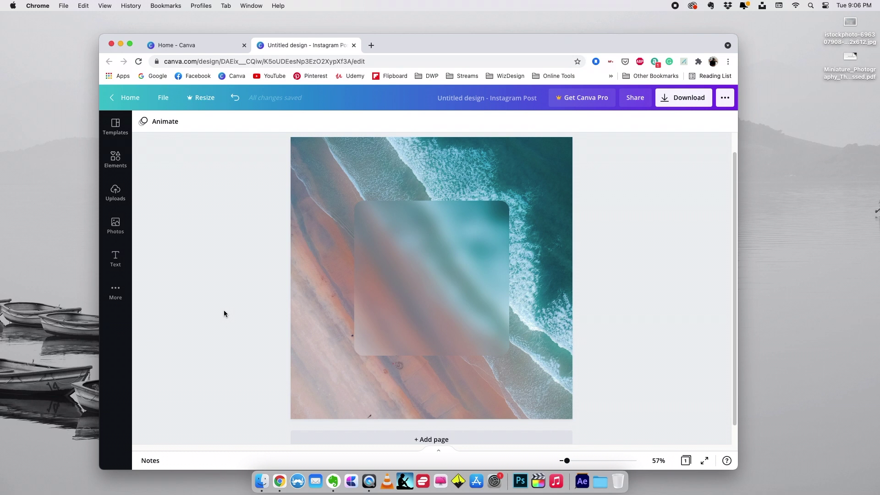
Duplicate the frosted square with Cmd+D and move the copy down and right
left_click(392, 272)
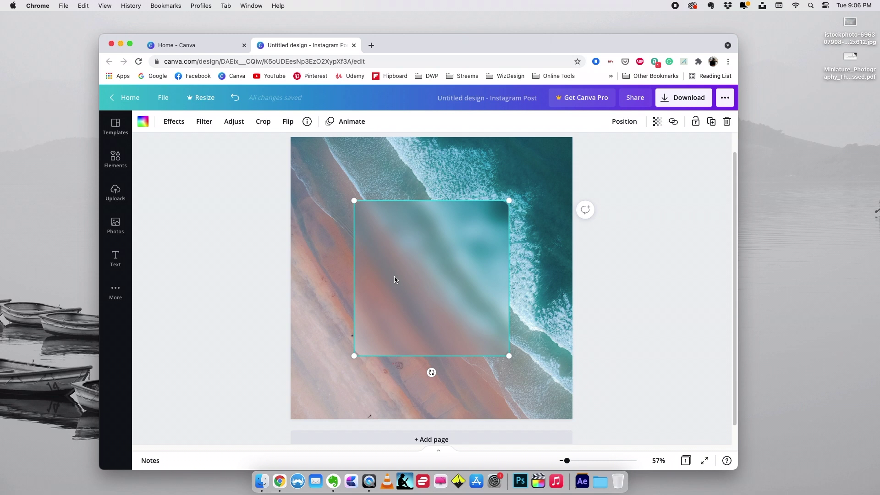
key("super+d")
left_click_drag(394, 280, 436, 278)
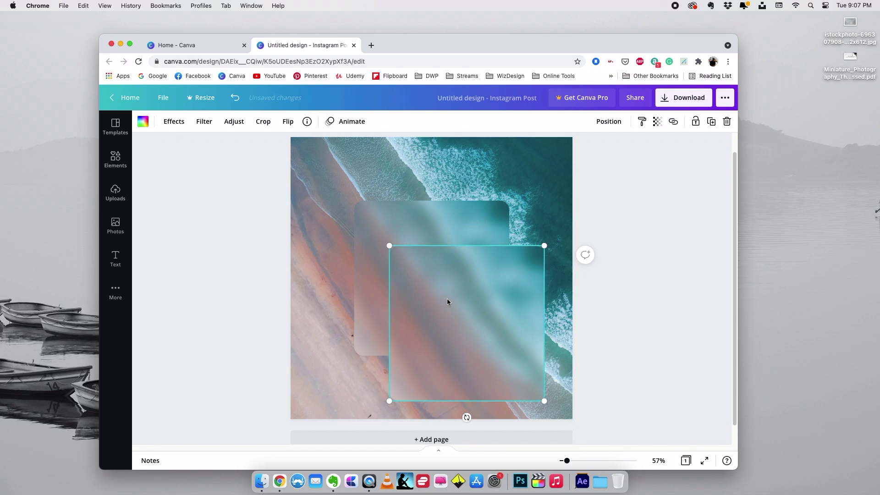
left_click(198, 273)
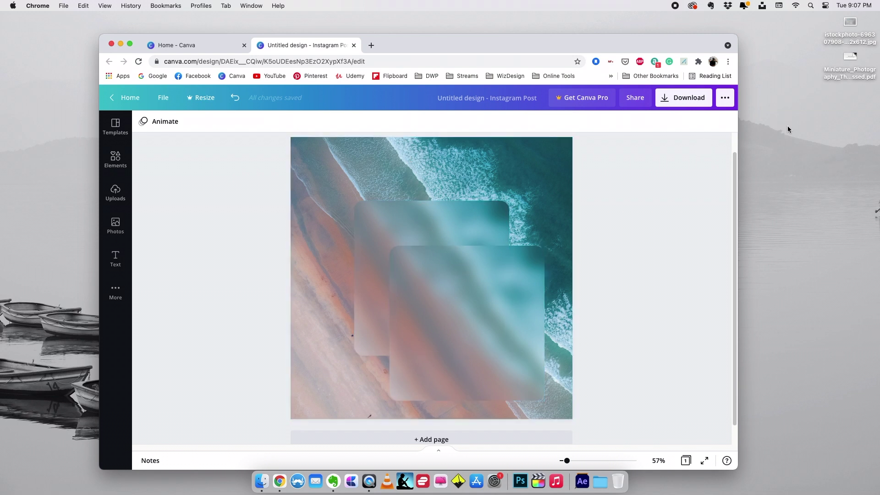
left_click(850, 23)
Preview the silver texture JPG and drag it from Finder into the design
key("space")
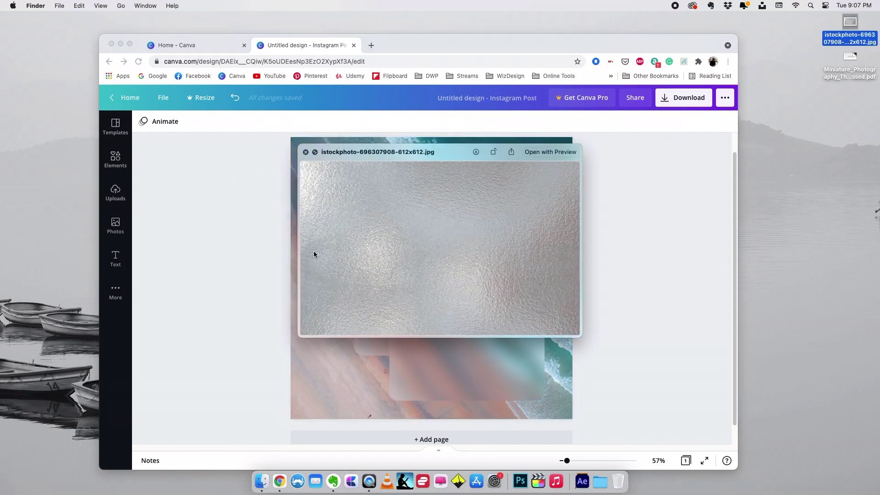
left_click_drag(364, 156, 259, 195)
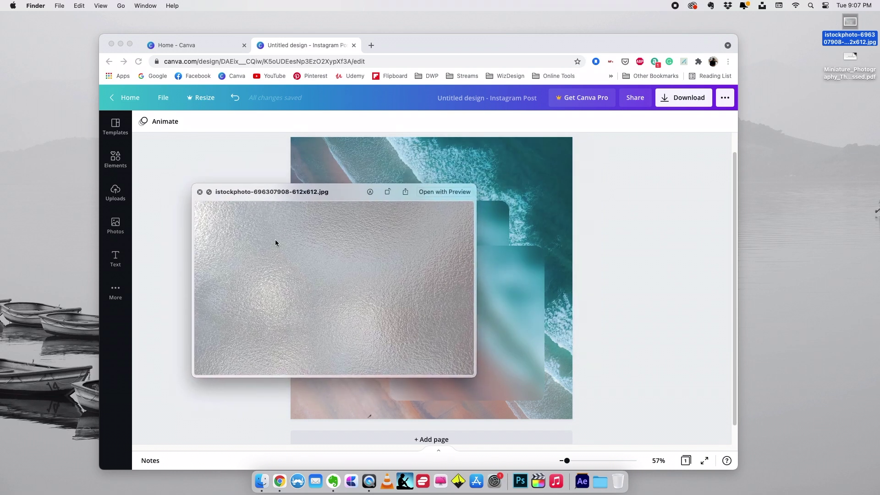
left_click(199, 192)
left_click_drag(850, 23, 398, 171)
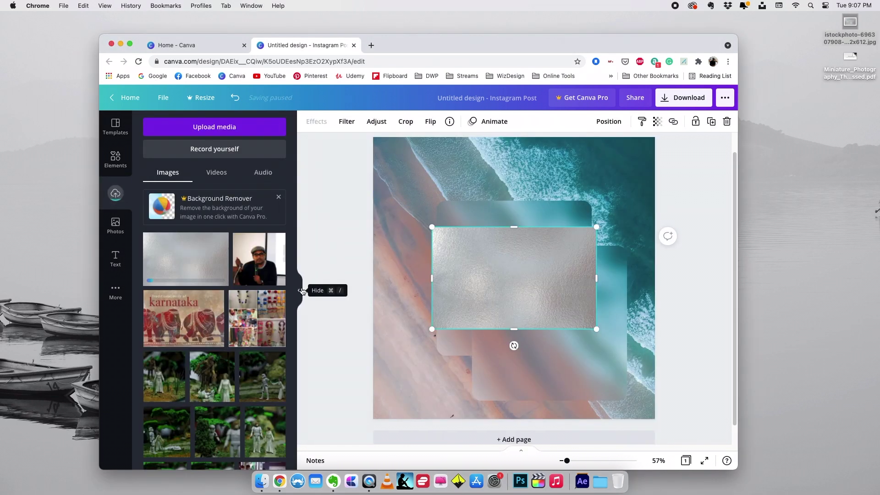
left_click(302, 290)
Fill the copied frame with the silver texture and stack it over the frosted square
left_click_drag(386, 242, 430, 315)
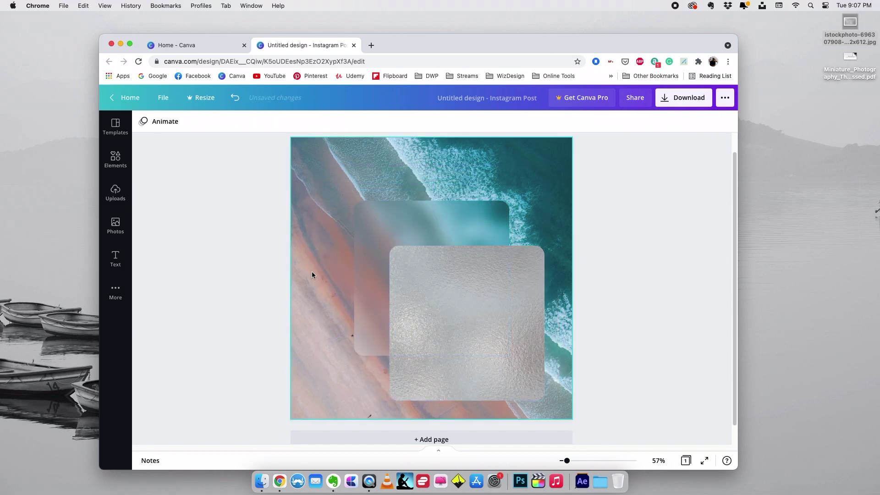
left_click(445, 322)
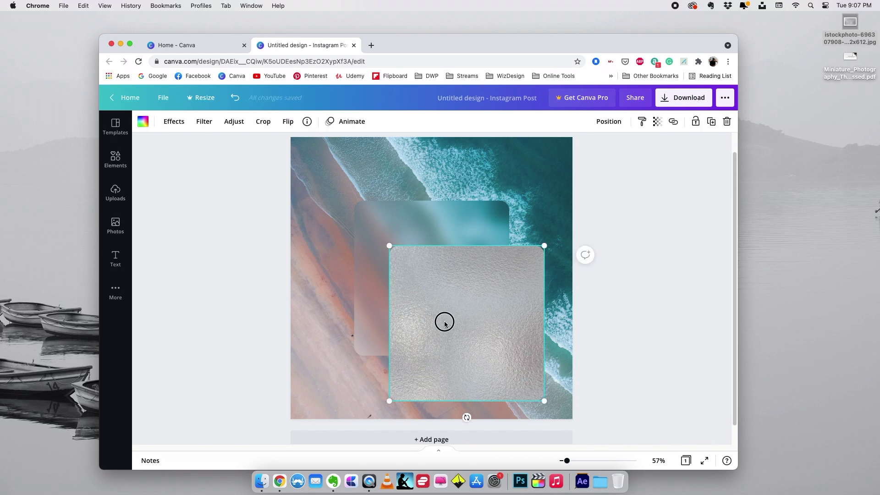
left_click_drag(444, 322, 411, 277)
left_click(268, 287)
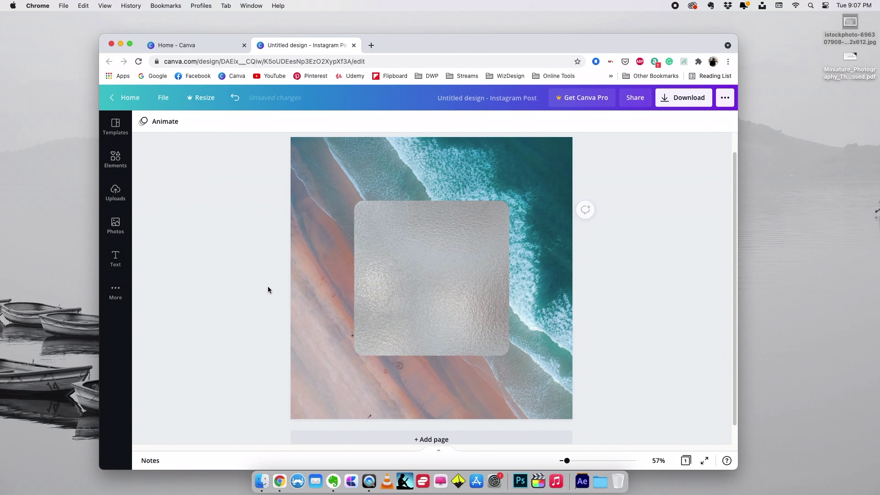
Lower the silver texture frame's transparency to 25
left_click(420, 279)
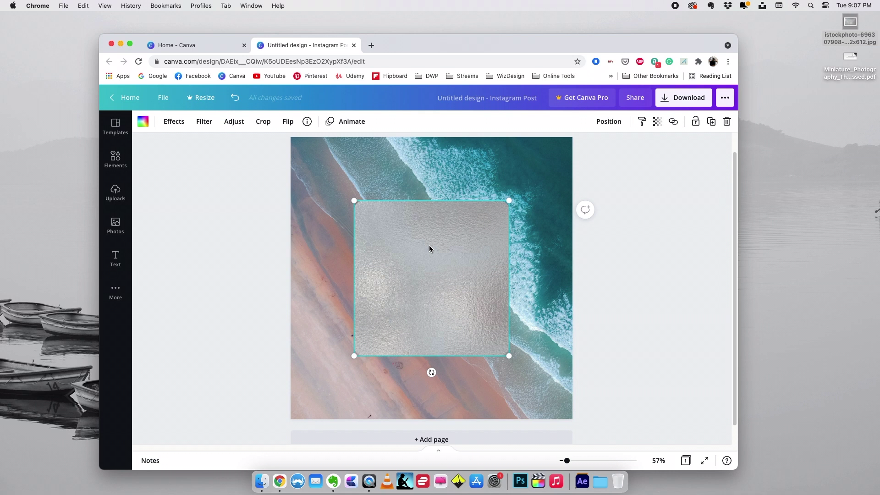
left_click(659, 124)
left_click_drag(626, 149, 584, 152)
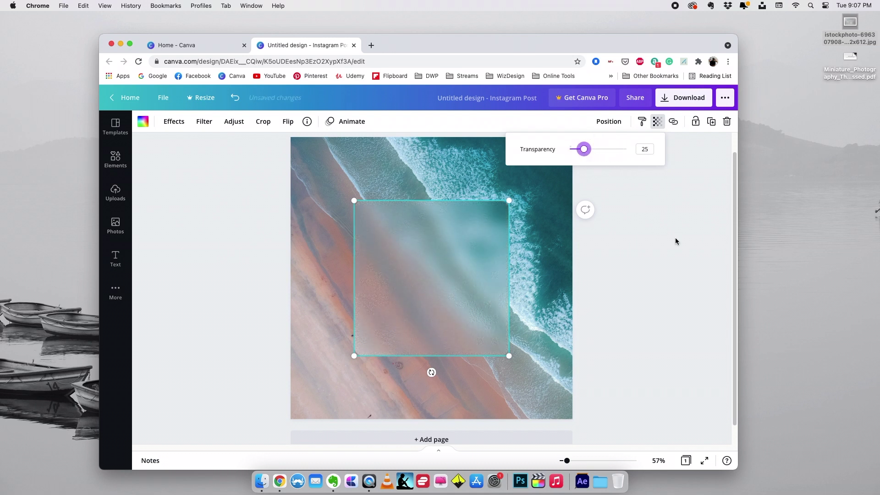
left_click(498, 296)
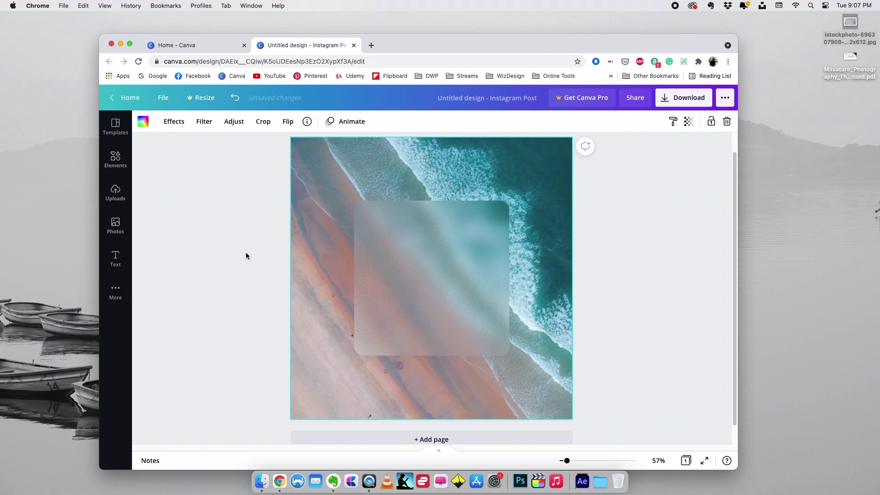
mouse_move(567, 461)
left_mouse_down()
mouse_move(577, 464)
mouse_move(568, 462)
left_mouse_up()
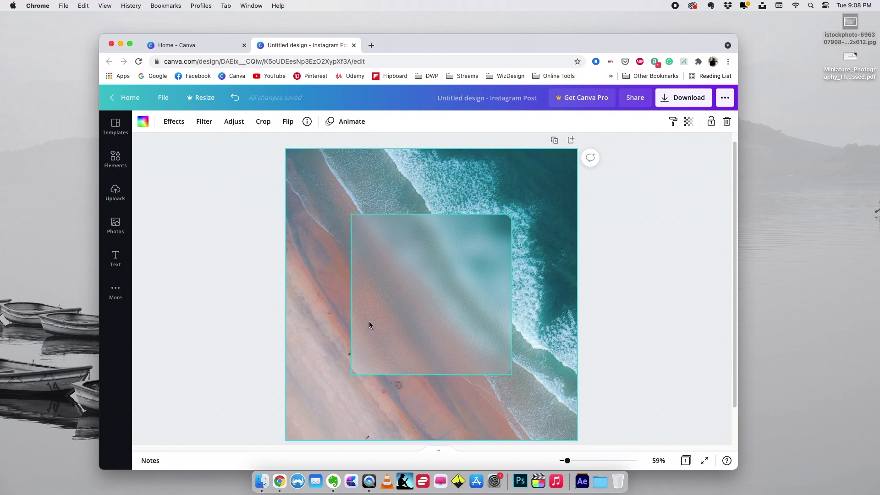
Add a 'Rembrandt' subheading to the frosted card
left_click(120, 260)
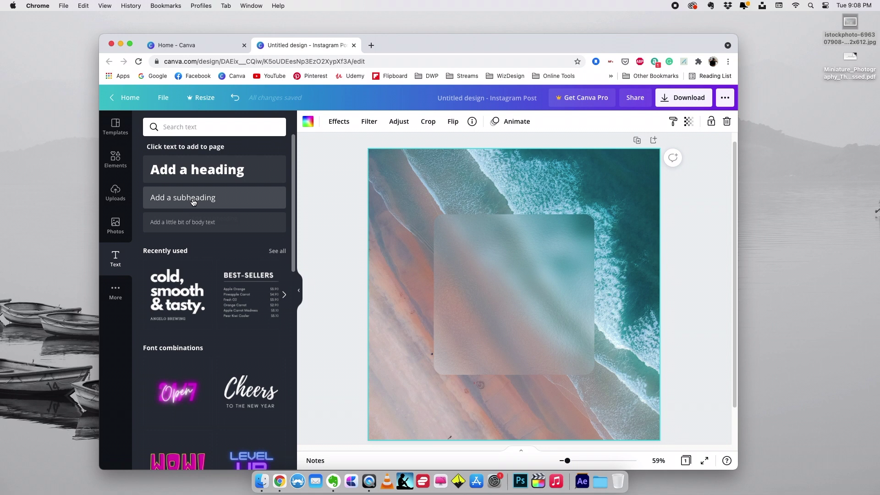
left_click(187, 199)
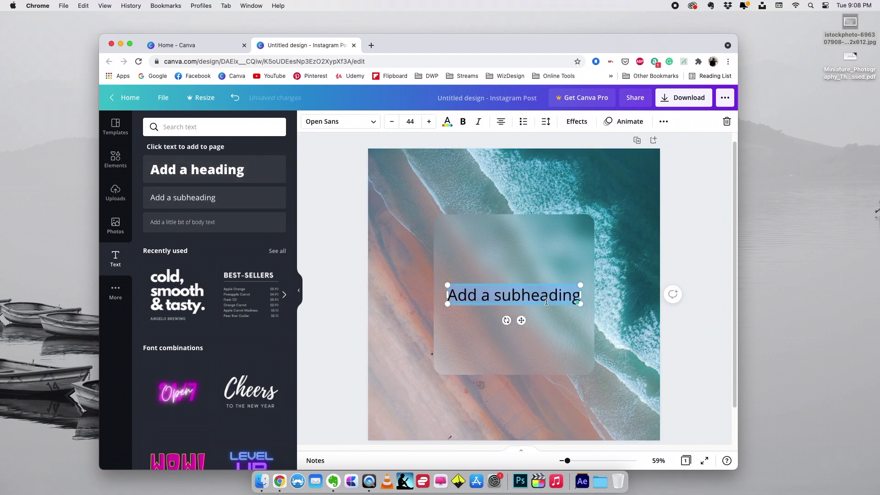
left_click(298, 290)
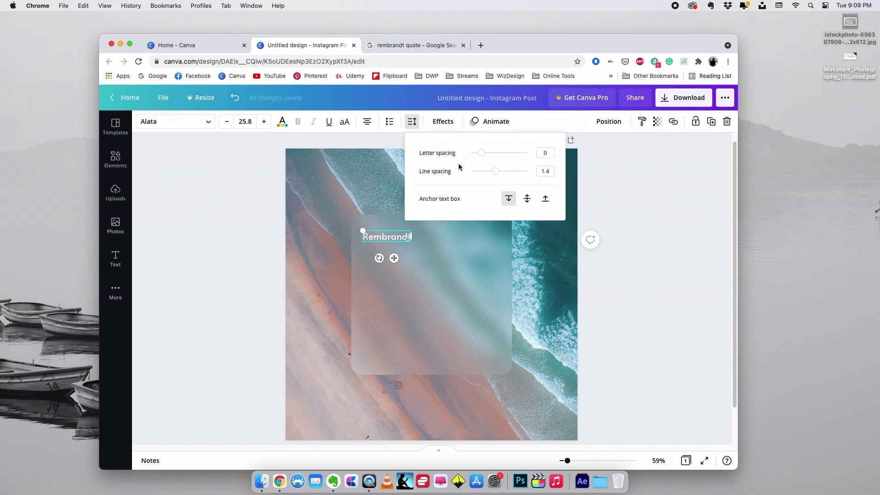
key("Escape")
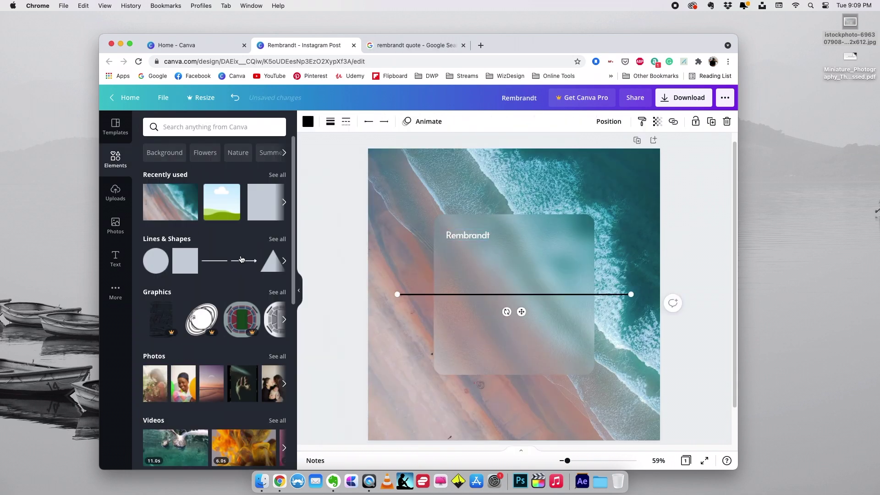
Position the divider line below the heading and adjust its line style and colour
left_click_drag(521, 310, 497, 262)
left_click(330, 121)
left_click(308, 121)
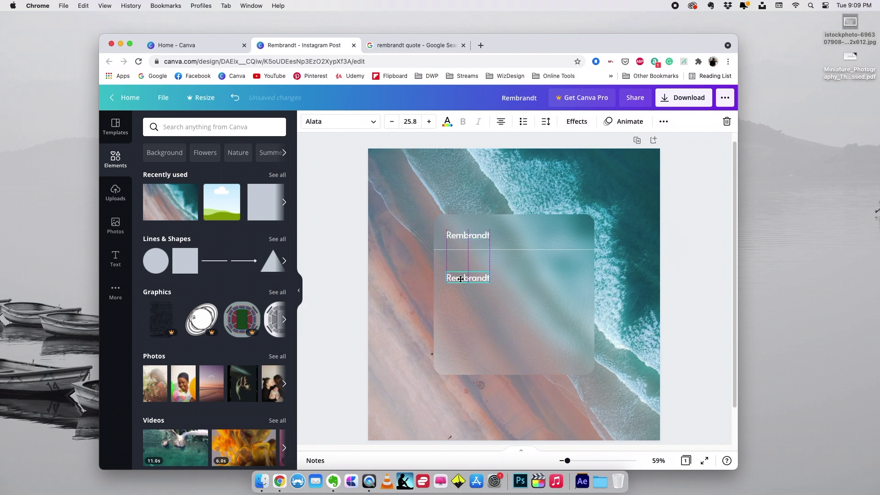
Add the white quote 'Choose only one Master - Nature.', enlarged and narrowed to two lines
type("Choose only one Master - Nature.")
left_click(403, 293)
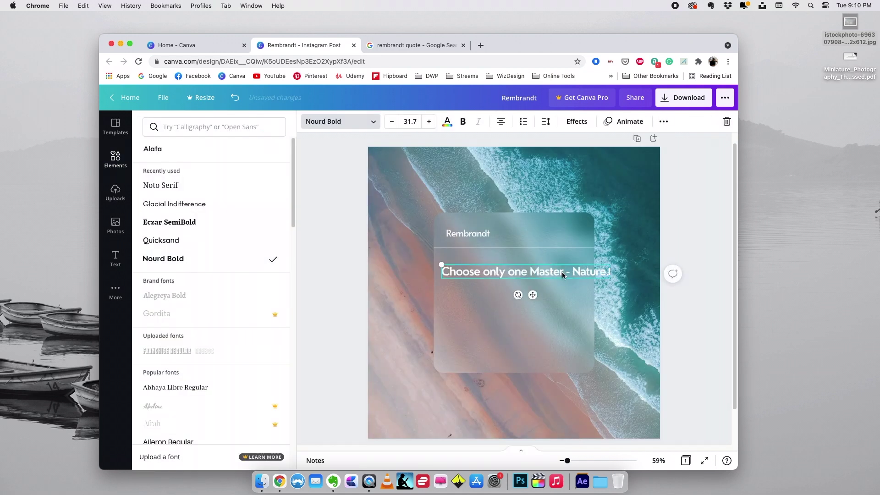
left_click_drag(436, 275, 481, 279)
left_click_drag(452, 287, 492, 306)
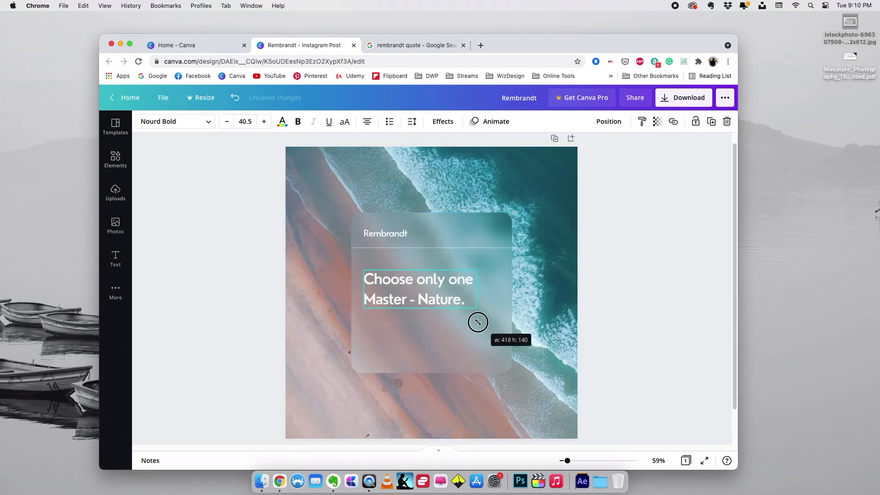
left_click(644, 261)
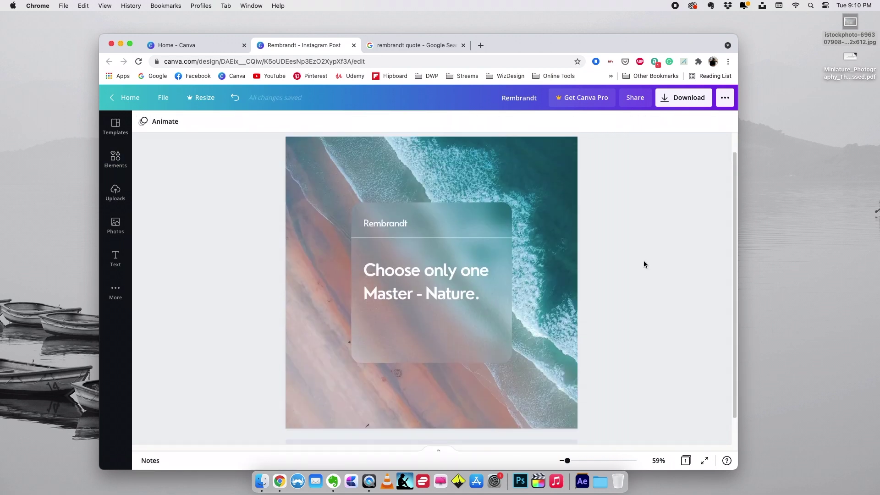